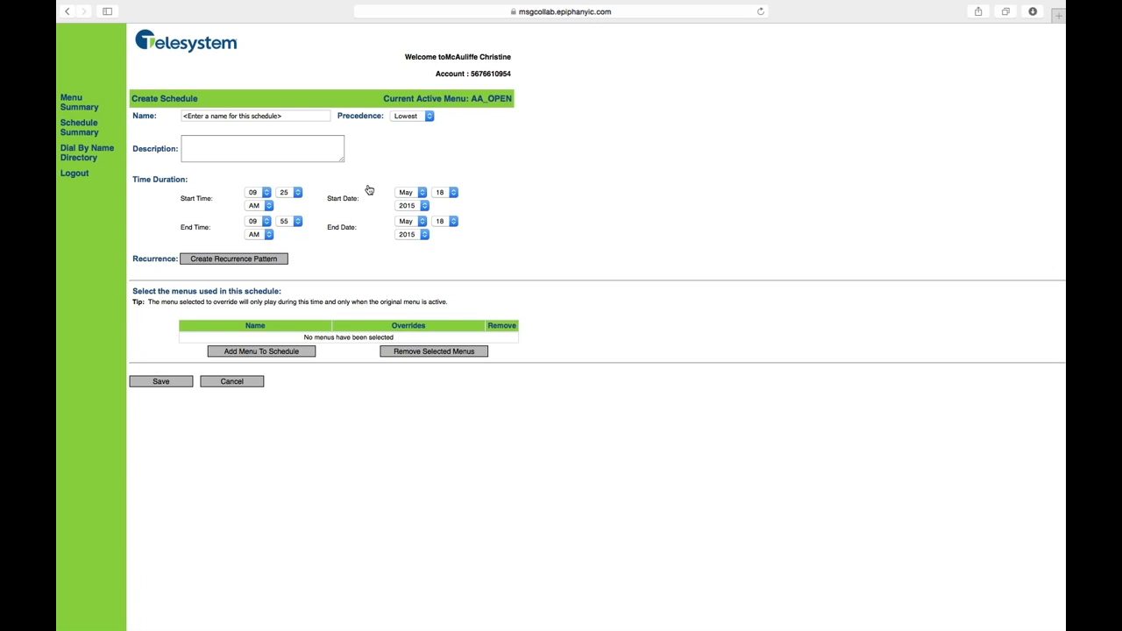
# Step: Name the new schedule HolidaySchedule
pyautogui.click(254, 116)
pyautogui.write('Holiday')
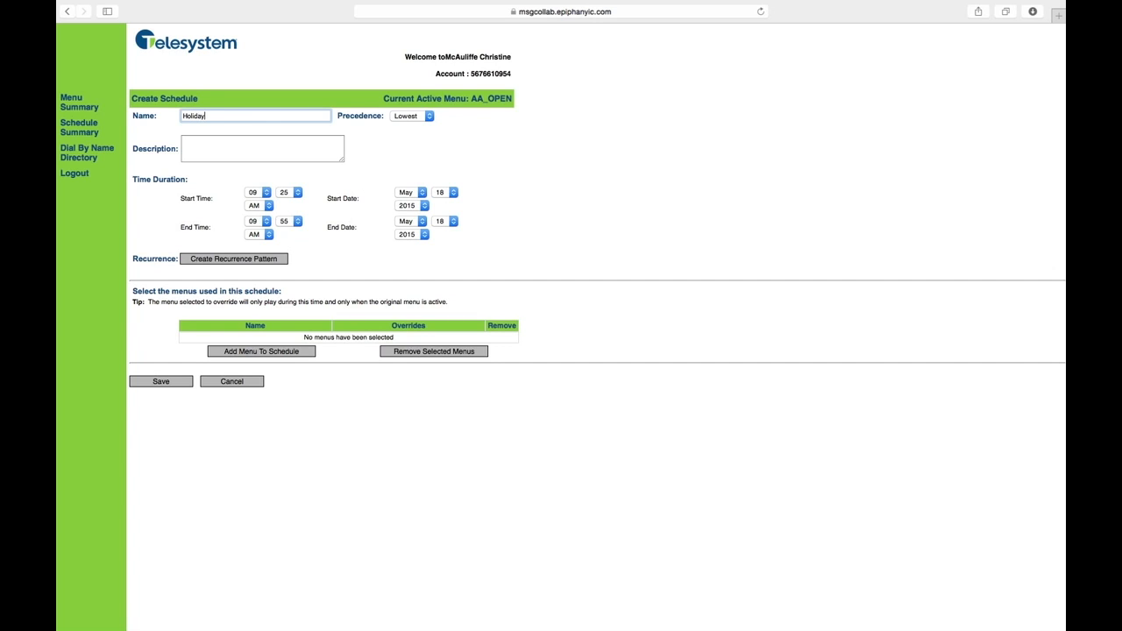
pyautogui.write('Schedule')
# Step: Describe the schedule as "Generic Holiday Schedule" and set its precedence to High
pyautogui.click(227, 144)
pyautogui.write('G')
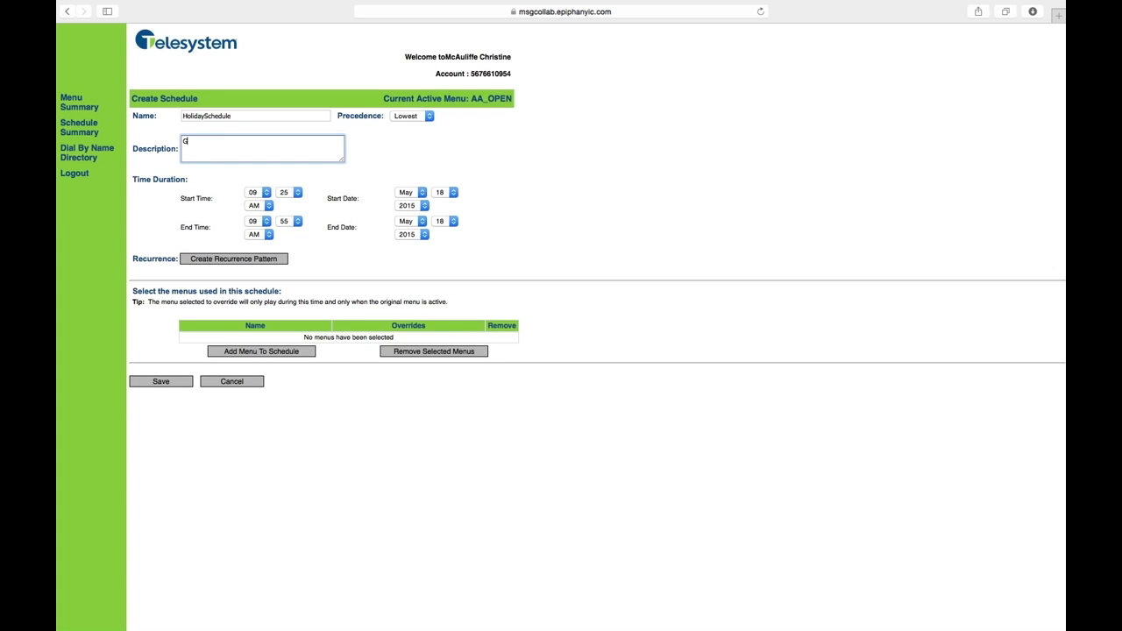
pyautogui.write('eneric Holiday Schedule')
pyautogui.click(417, 119)
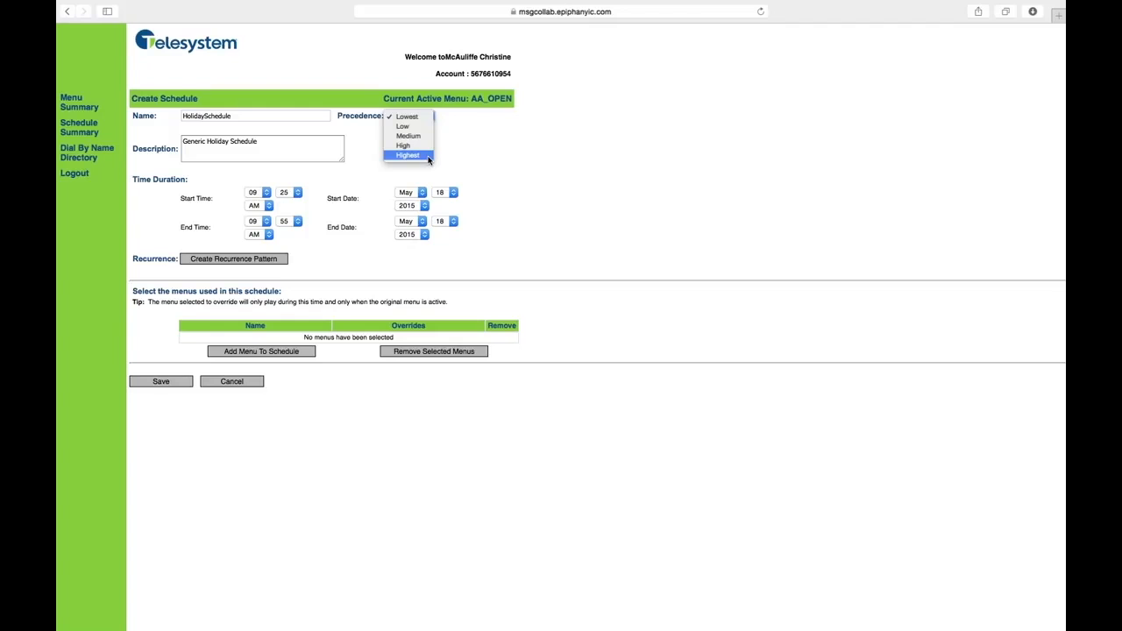
pyautogui.click(429, 146)
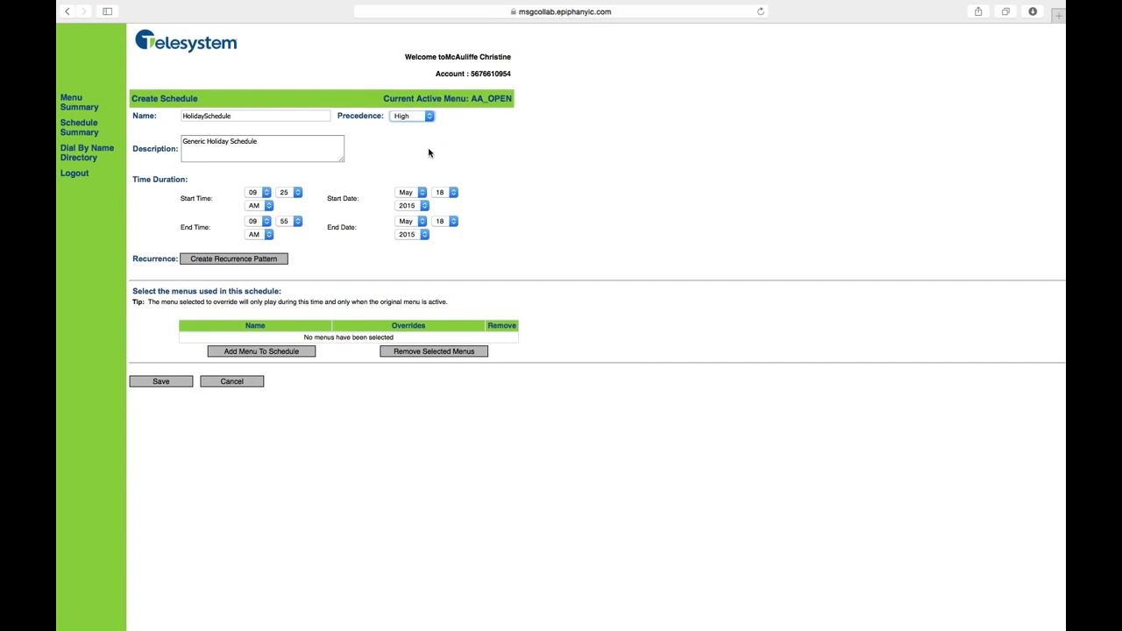
# Step: Set the schedule's start to 08:00 AM on July 4
pyautogui.click(266, 193)
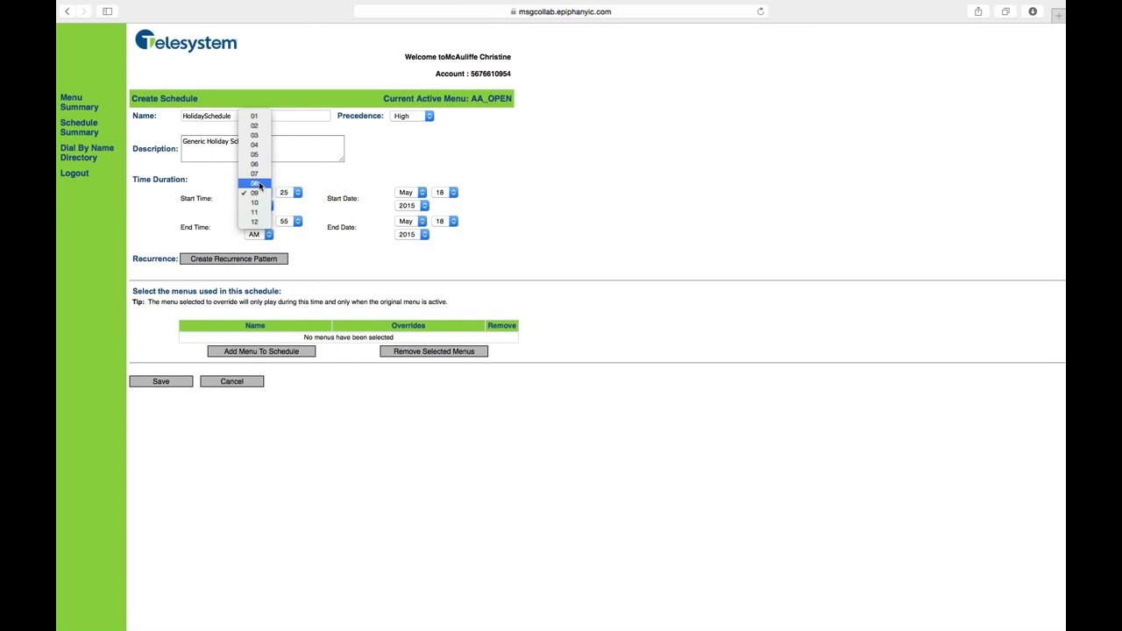
pyautogui.click(260, 184)
pyautogui.click(297, 192)
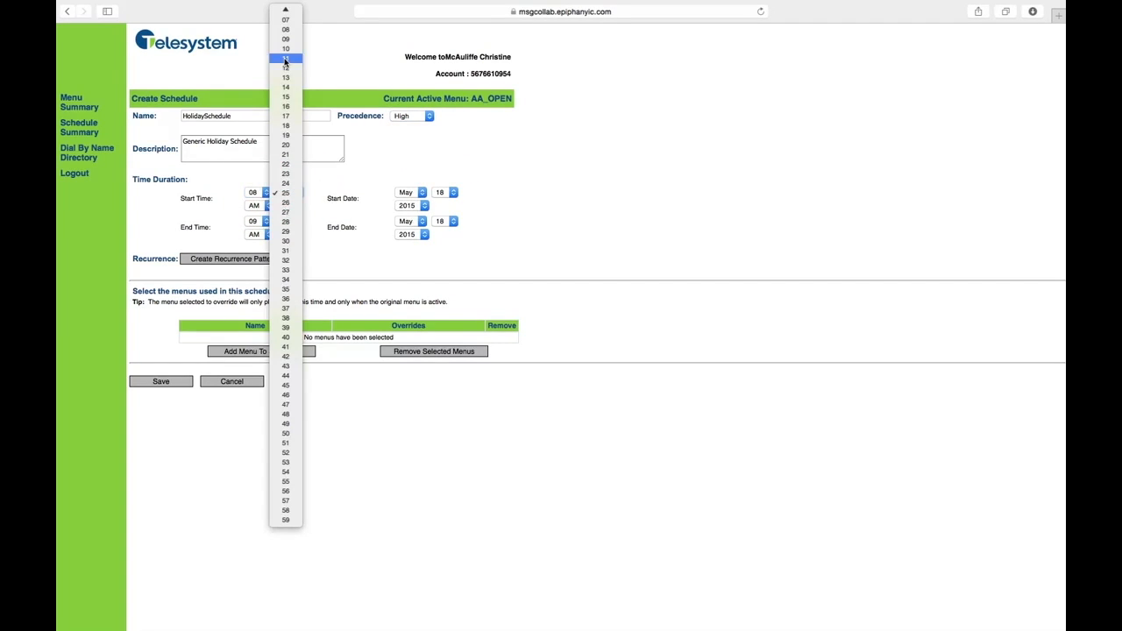
pyautogui.click(289, 15)
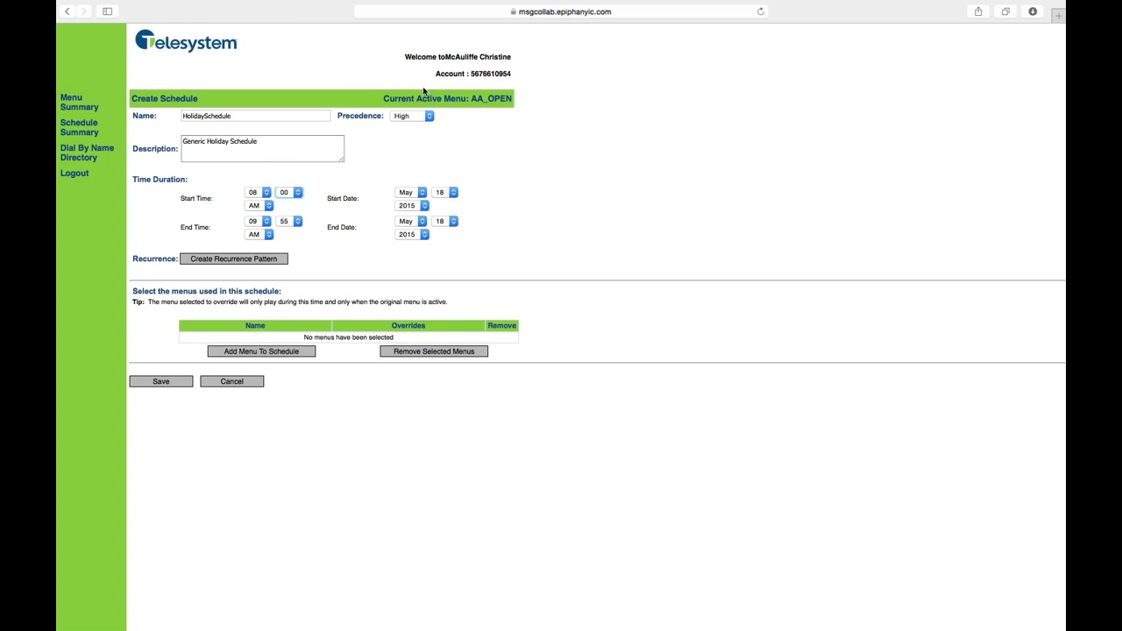
pyautogui.click(410, 193)
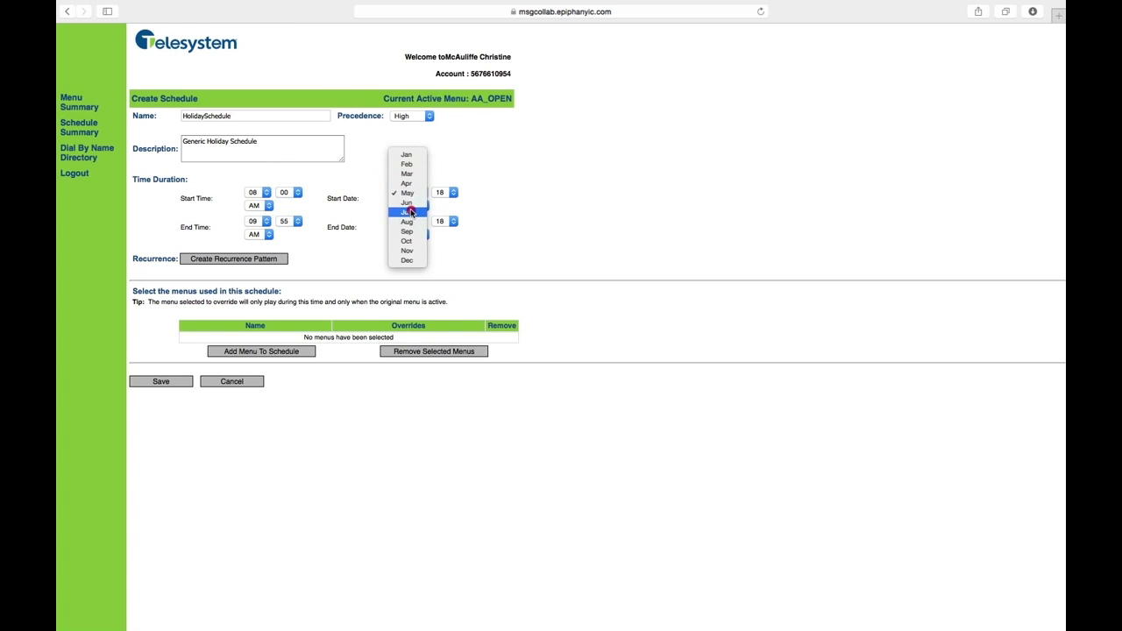
pyautogui.click(411, 212)
pyautogui.click(442, 192)
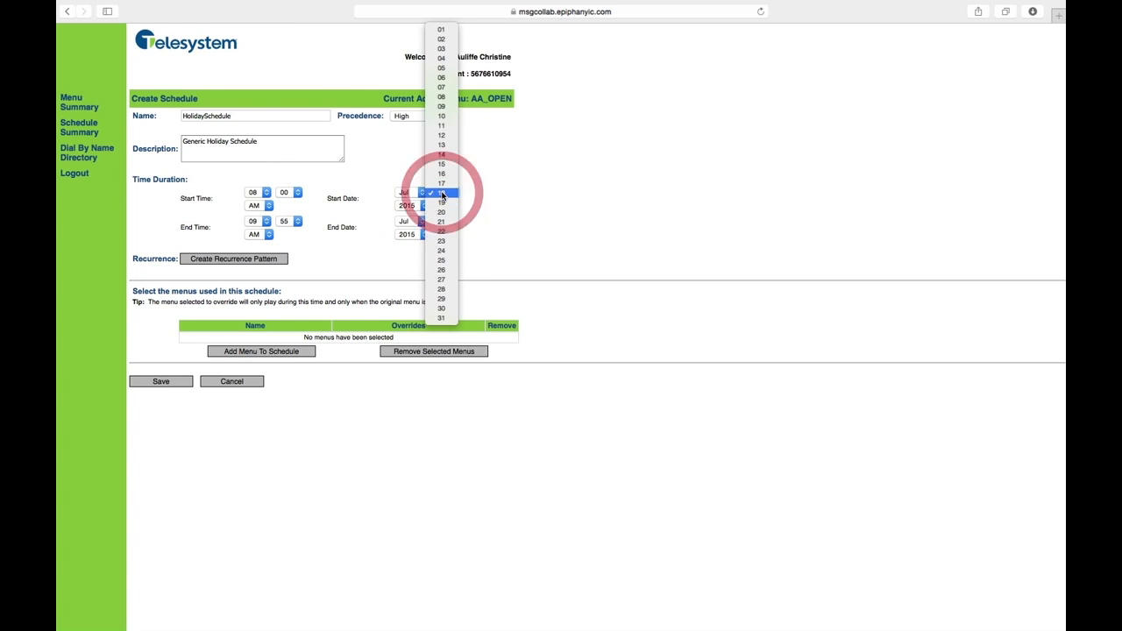
pyautogui.click(439, 60)
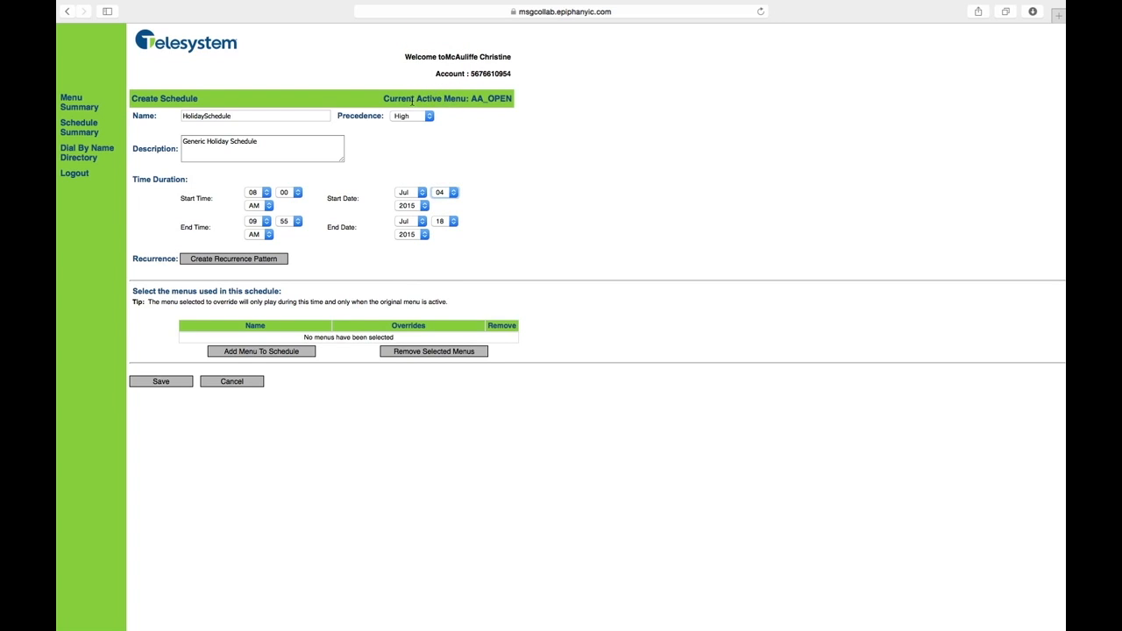
# Step: Set the schedule's end to 05:00 PM on July 4 and start creating its recurrence pattern
pyautogui.click(265, 225)
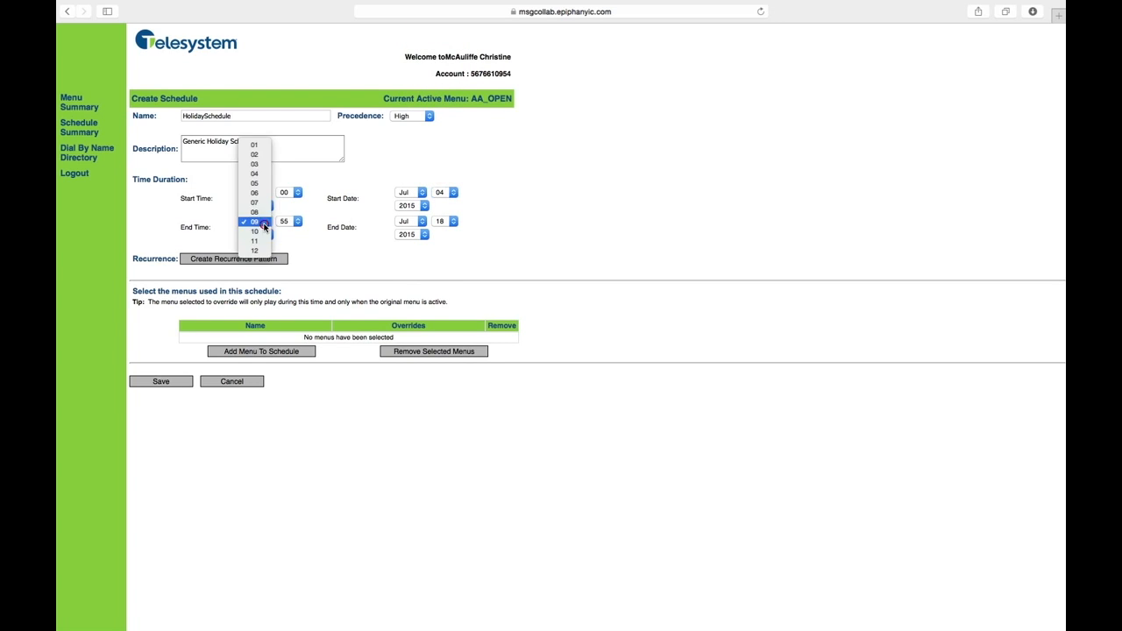
pyautogui.click(261, 186)
pyautogui.click(295, 221)
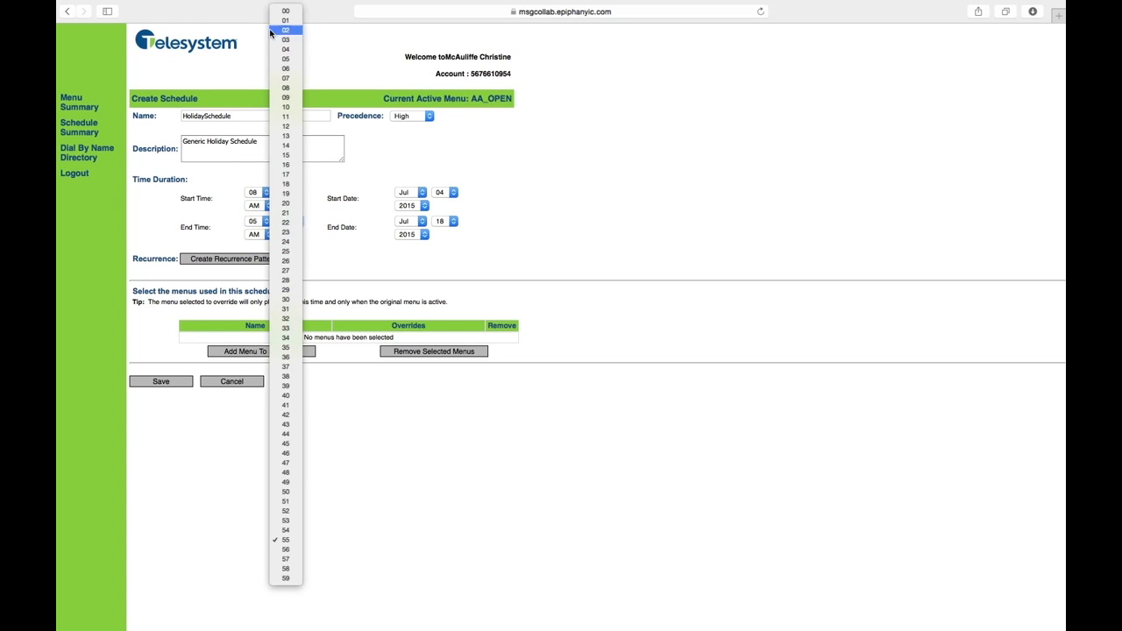
pyautogui.click(285, 10)
pyautogui.click(256, 234)
pyautogui.click(256, 244)
pyautogui.click(445, 223)
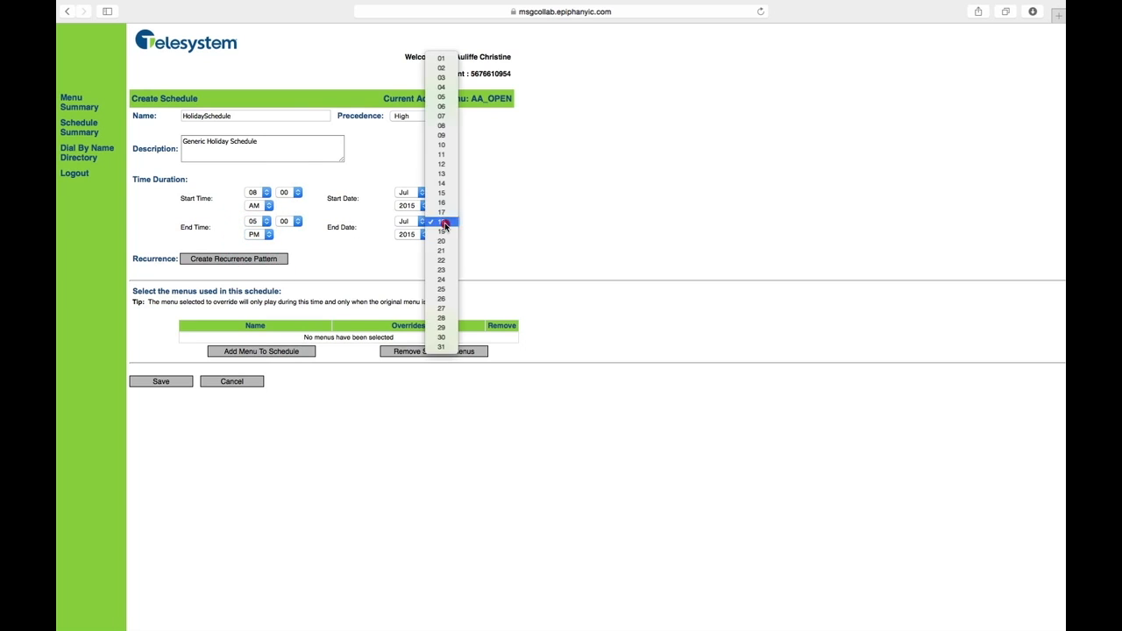
pyautogui.click(442, 87)
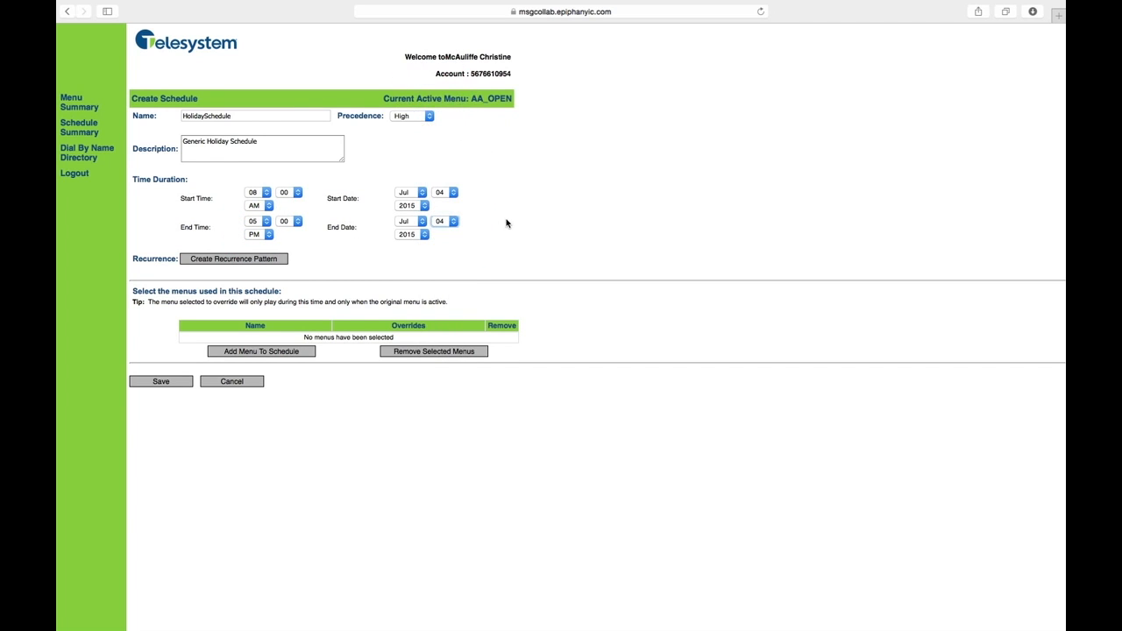
pyautogui.click(263, 261)
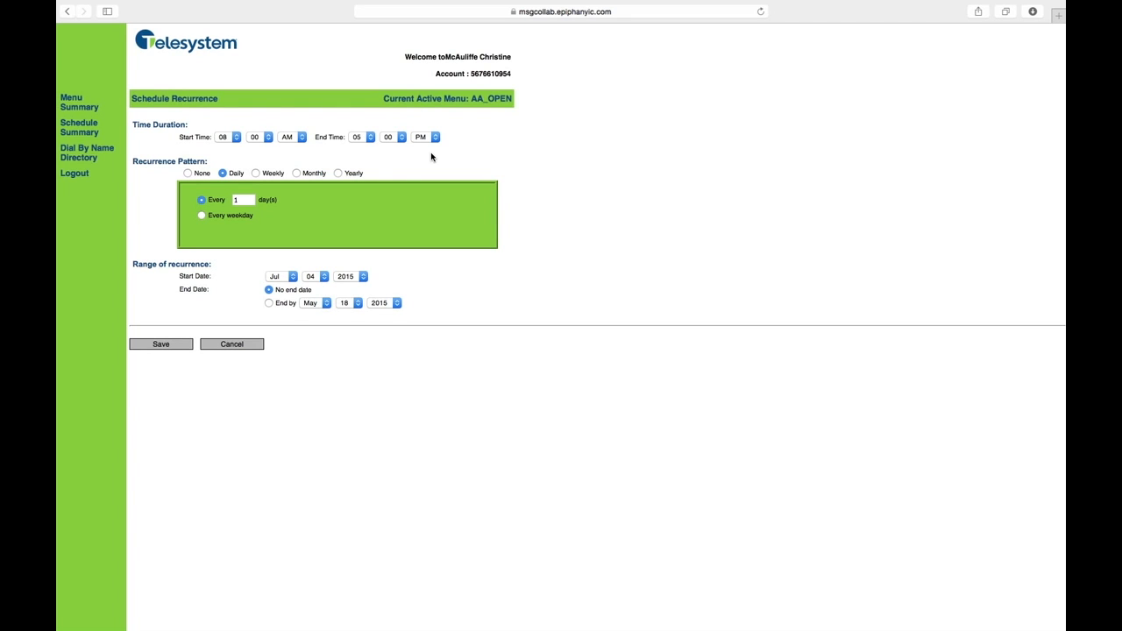
# Step: Try the None, Daily and Weekly recurrence patterns, toggling Wednesday for the weekly one
pyautogui.click(188, 174)
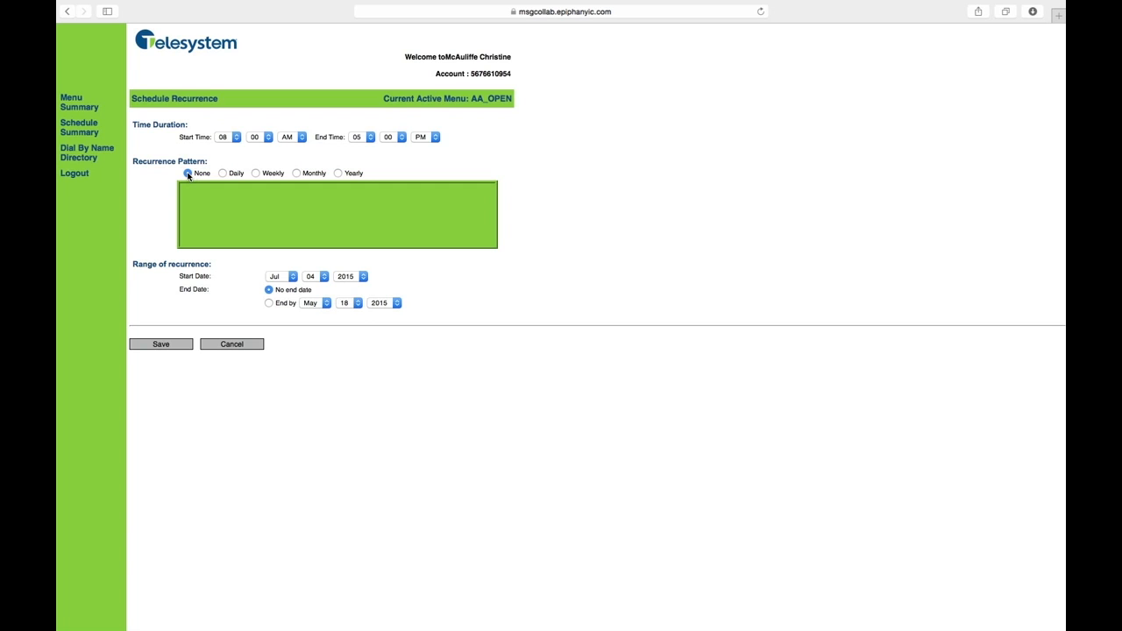
pyautogui.click(223, 174)
pyautogui.click(247, 200)
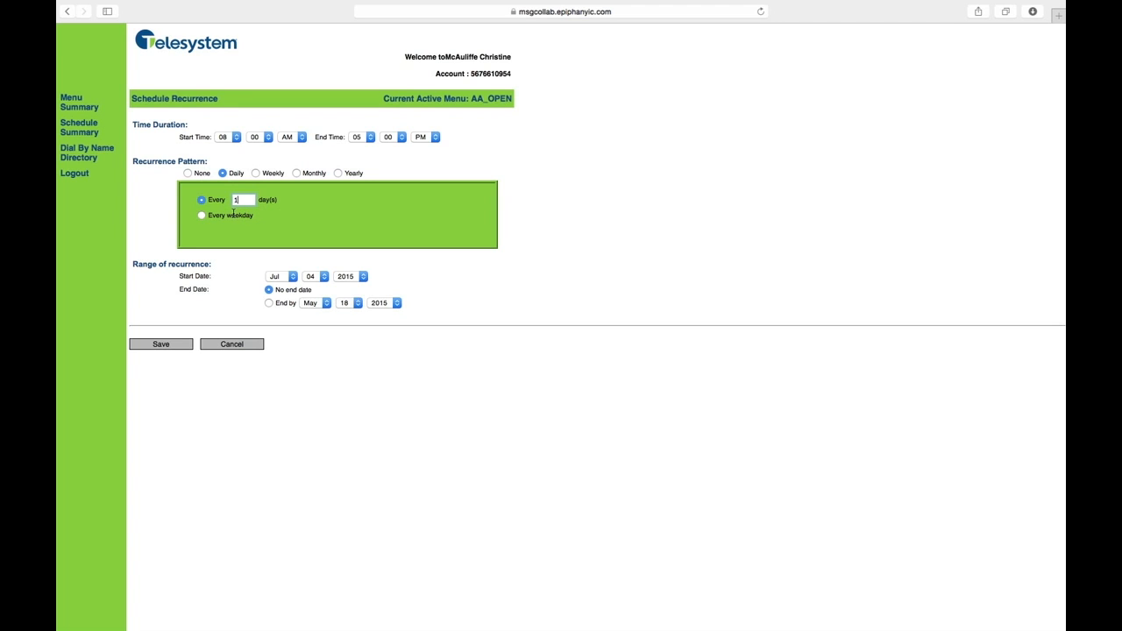
pyautogui.click(255, 173)
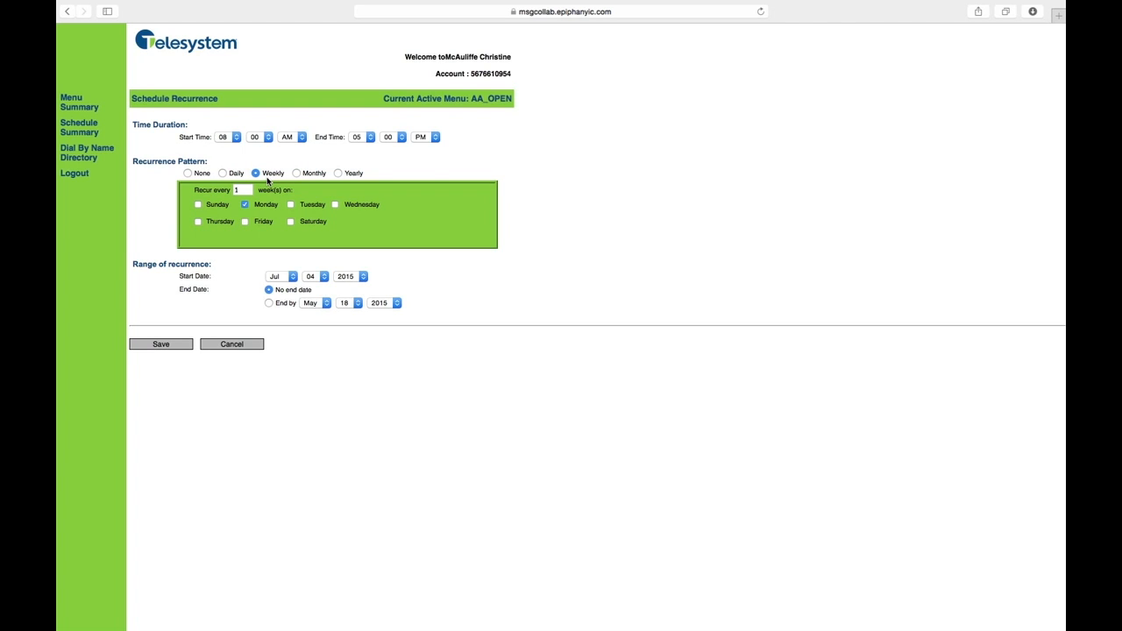
pyautogui.click(336, 205)
pyautogui.click(243, 190)
# Step: Try a monthly recurrence pattern on day 15 of every 6 months
pyautogui.click(296, 173)
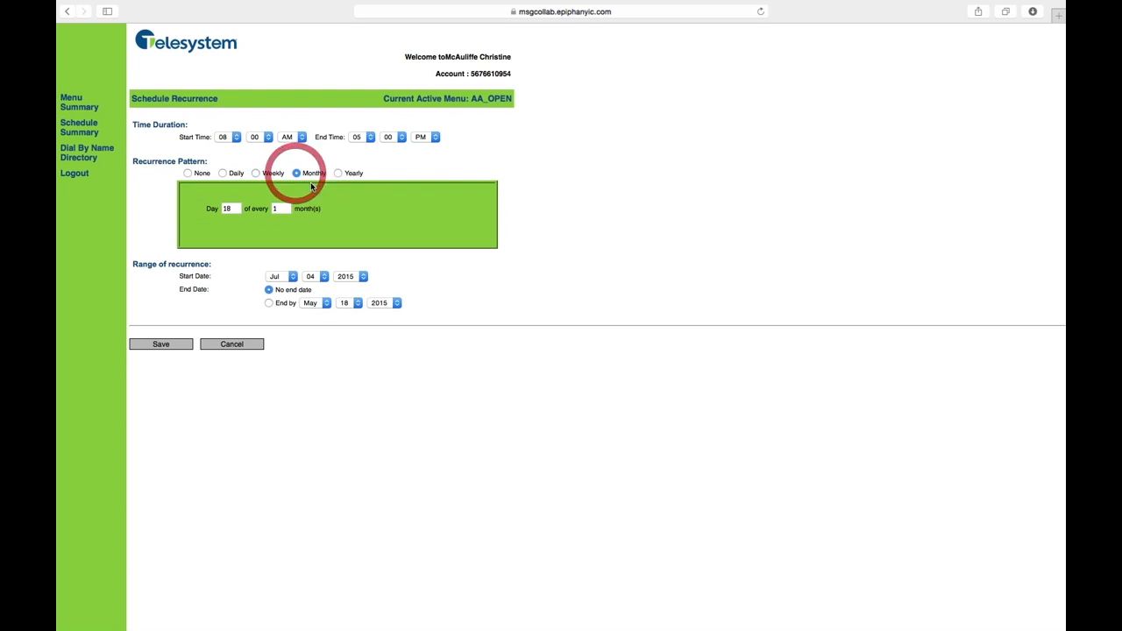
pyautogui.doubleClick(221, 208)
pyautogui.write('15')
pyautogui.write('6')
# Step: Set the recurrence pattern to yearly, every July 4
pyautogui.click(338, 174)
pyautogui.click(249, 210)
pyautogui.click(246, 226)
pyautogui.press('Tab')
pyautogui.write('4')
pyautogui.click(349, 237)
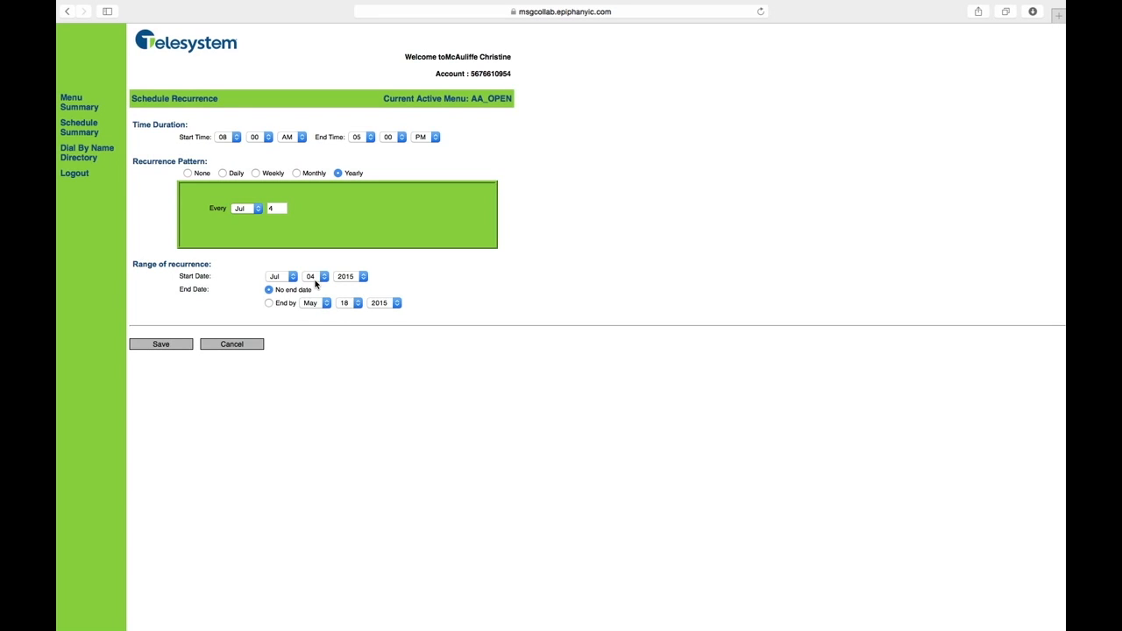
# Step: Choose no end date for the recurrence range and save the recurrence pattern
pyautogui.click(270, 303)
pyautogui.click(269, 290)
pyautogui.click(184, 344)
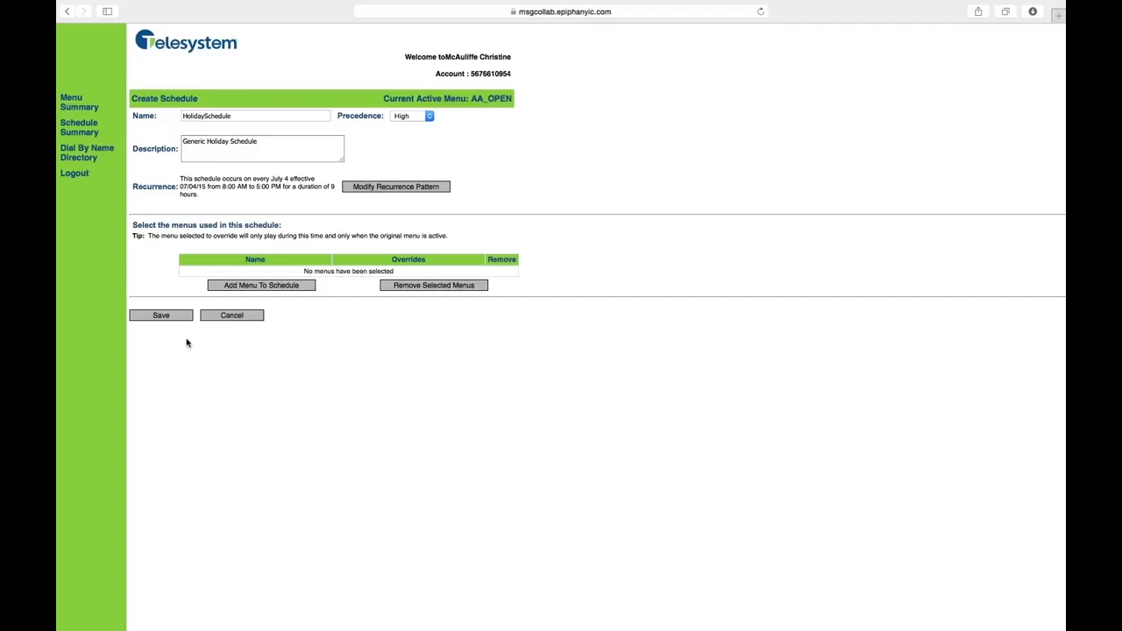
# Step: Add HolidayMenu to the schedule as an override of CLOSED_DEFAULT and save the schedule
pyautogui.click(240, 288)
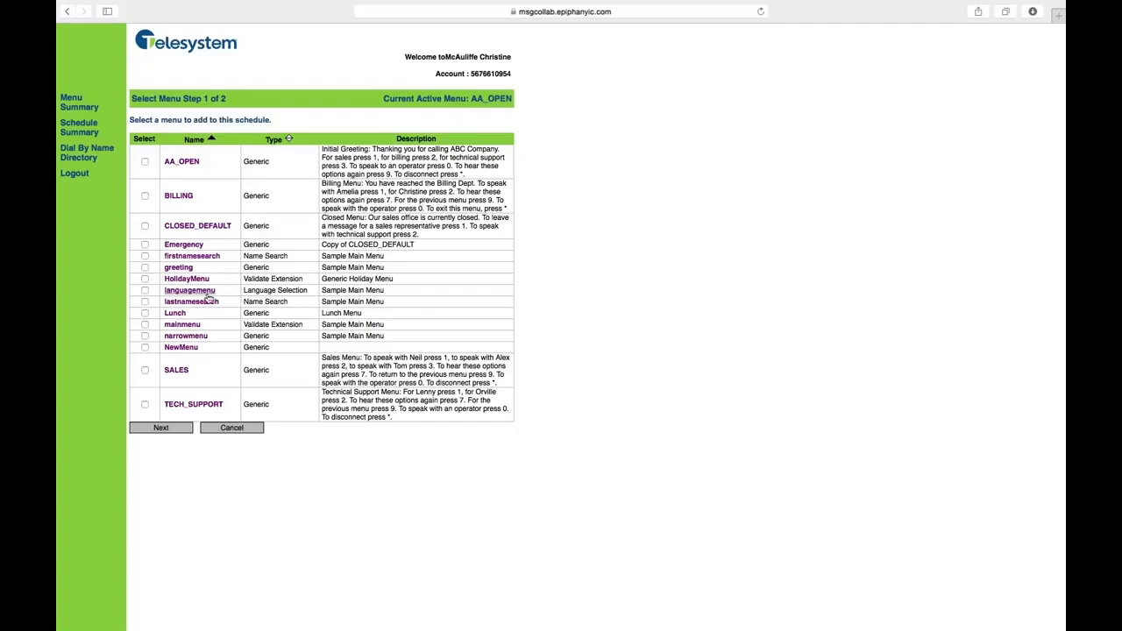
pyautogui.click(144, 279)
pyautogui.click(180, 427)
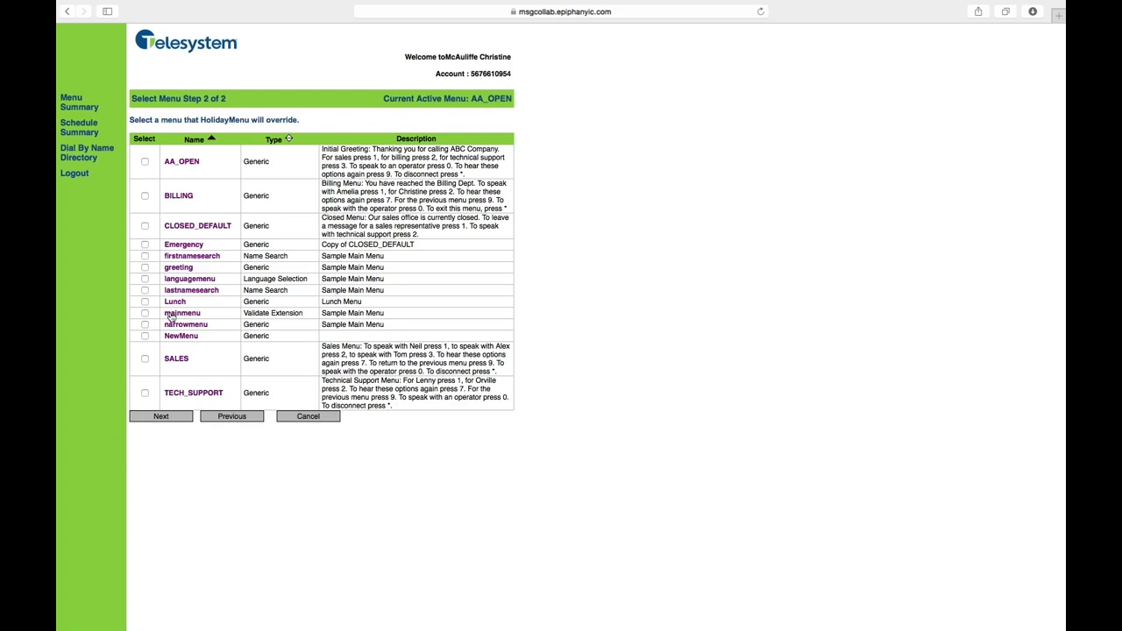
pyautogui.click(144, 228)
pyautogui.click(183, 418)
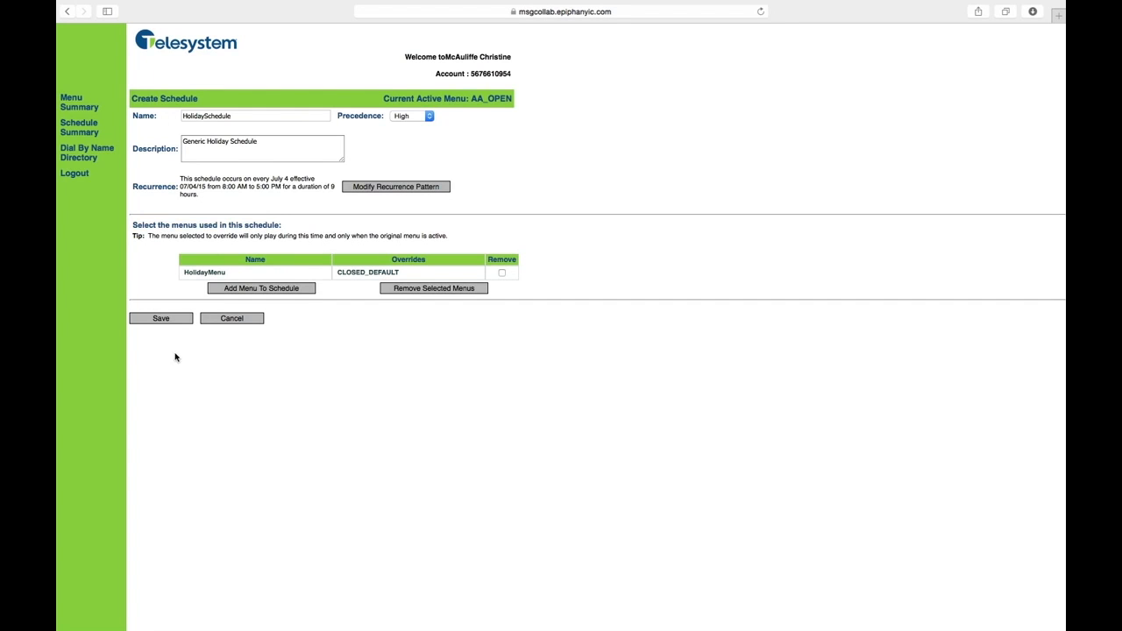
pyautogui.click(173, 321)
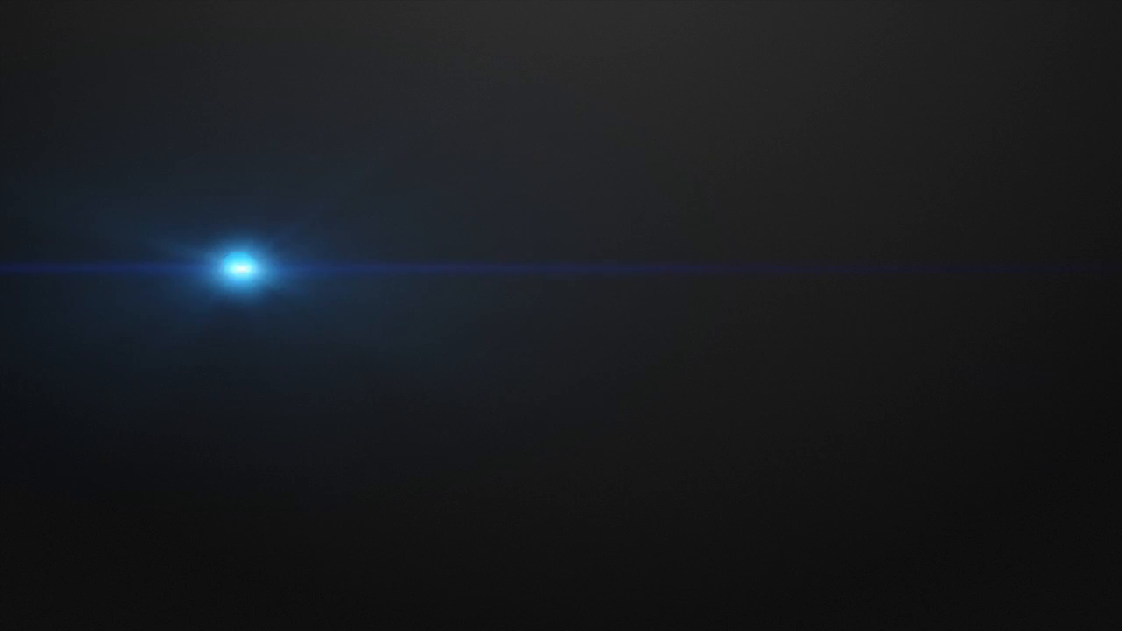